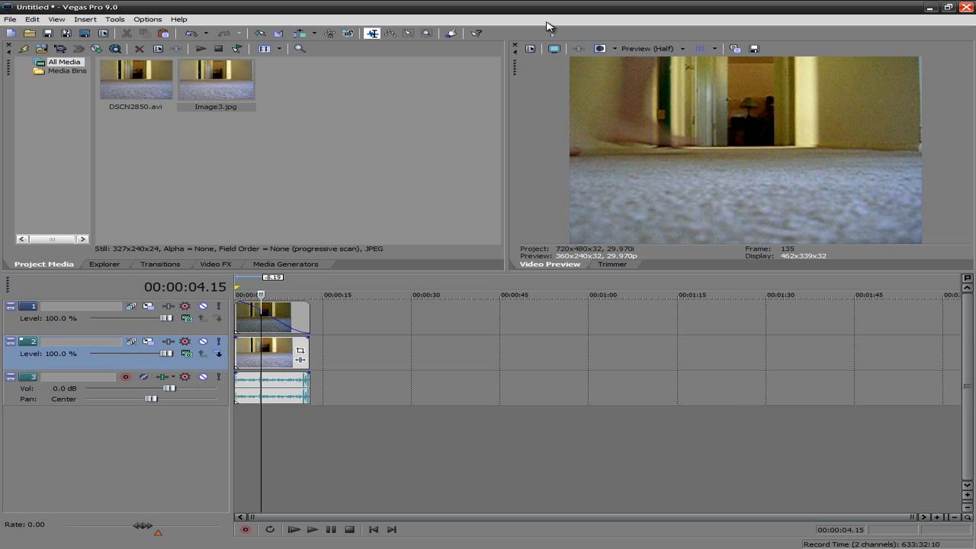
- Play the finished vanishing-person effect from the project start, then stop it
{"action": "left_click", "coordinate": [373, 529]}
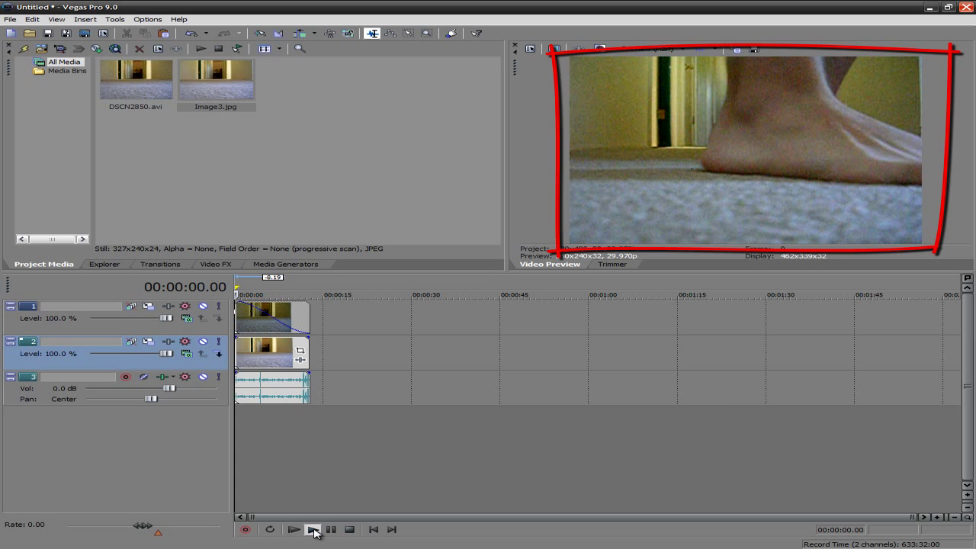
{"action": "left_click", "coordinate": [313, 530]}
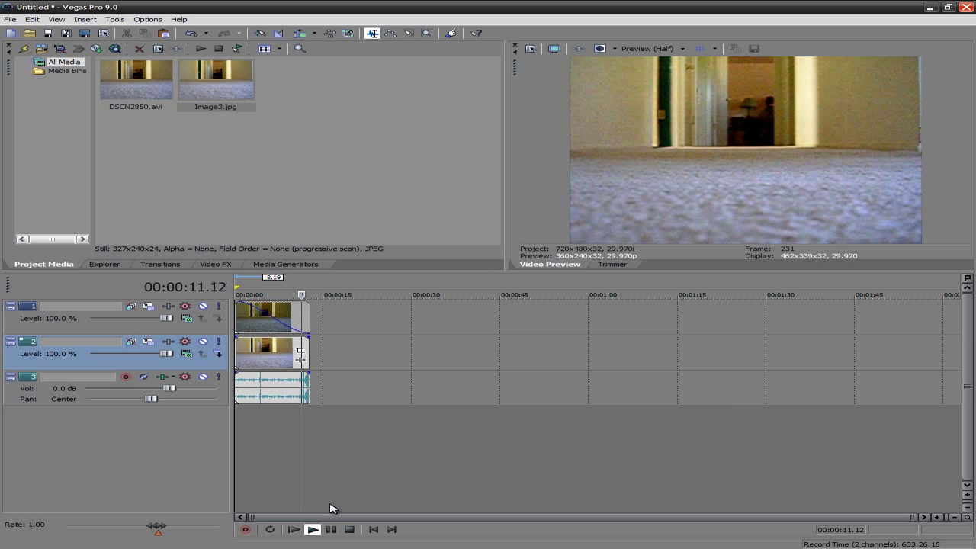
{"action": "left_click", "coordinate": [349, 529]}
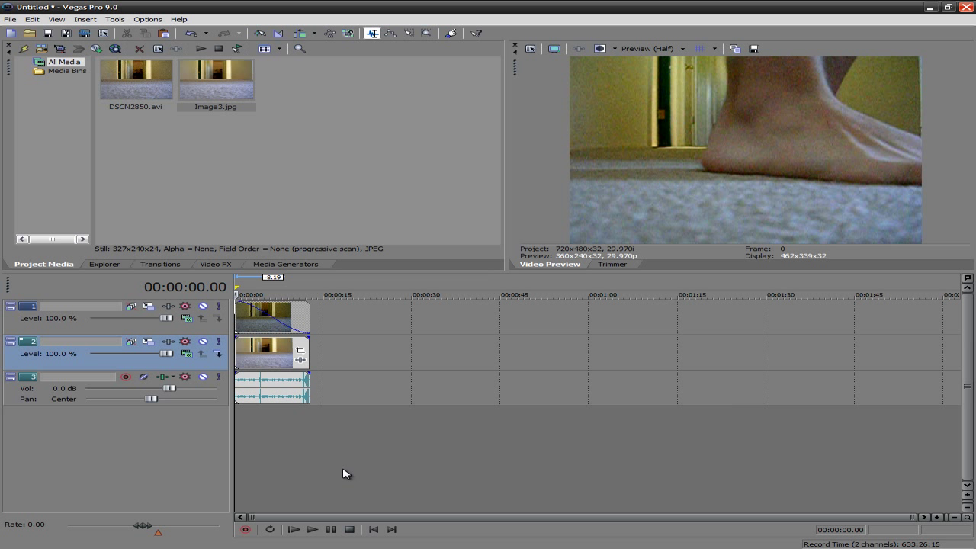
- Start a new empty project without saving changes to the old one
{"action": "left_click", "coordinate": [12, 18]}
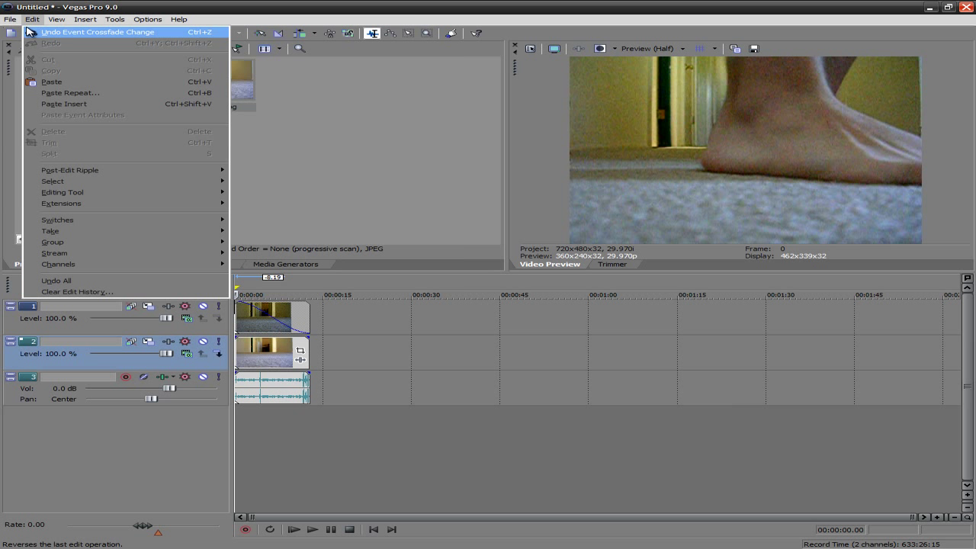
{"action": "left_click", "coordinate": [31, 32]}
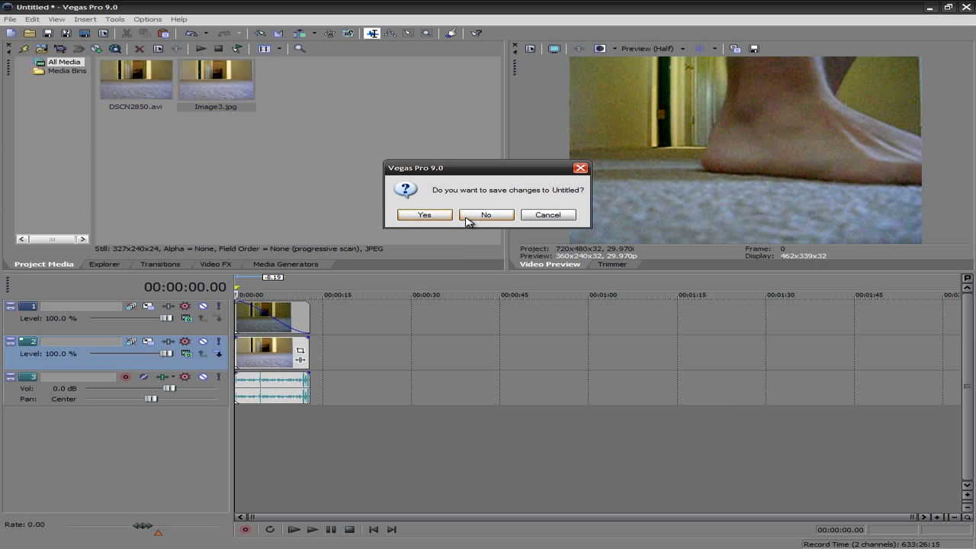
{"action": "left_click", "coordinate": [467, 216]}
{"action": "left_click", "coordinate": [553, 359]}
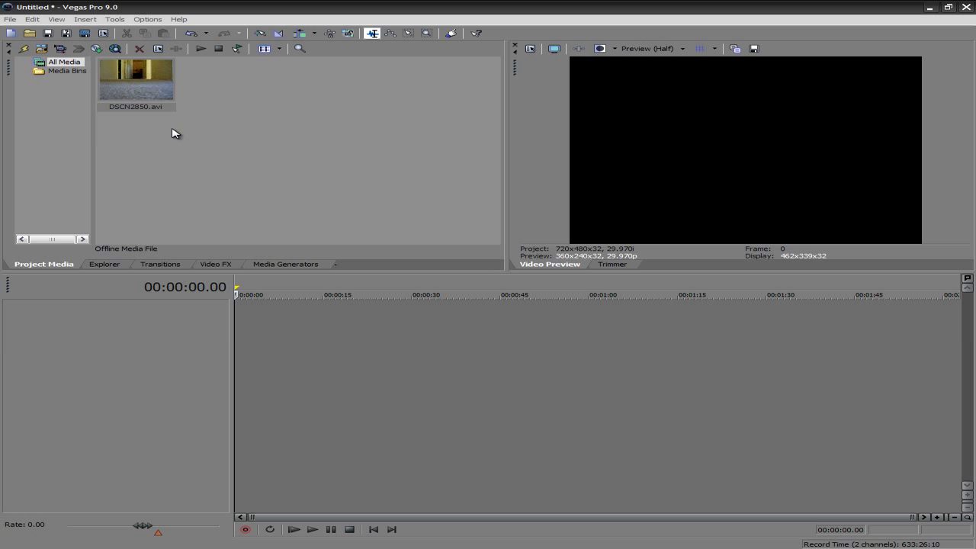
- Place DSCN2850.avi at the timeline start and play it to an empty-hallway frame
{"action": "left_click", "coordinate": [137, 84]}
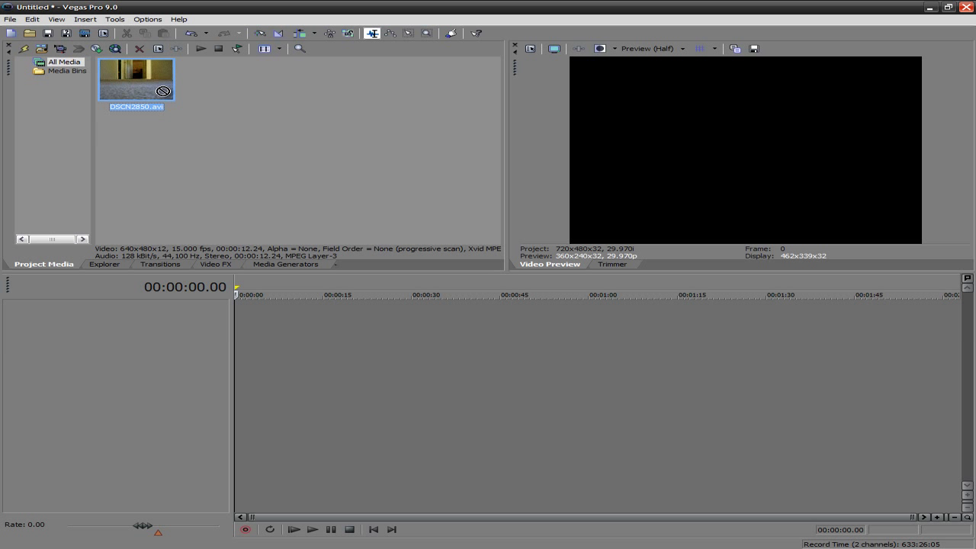
{"action": "left_click_drag", "start_coordinate": [240, 263], "coordinate": [261, 336]}
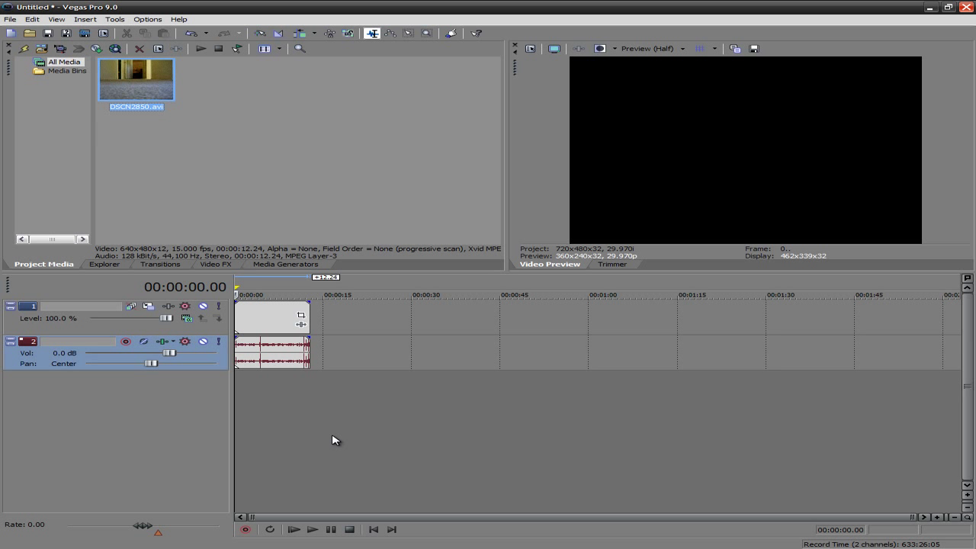
{"action": "left_click", "coordinate": [313, 530]}
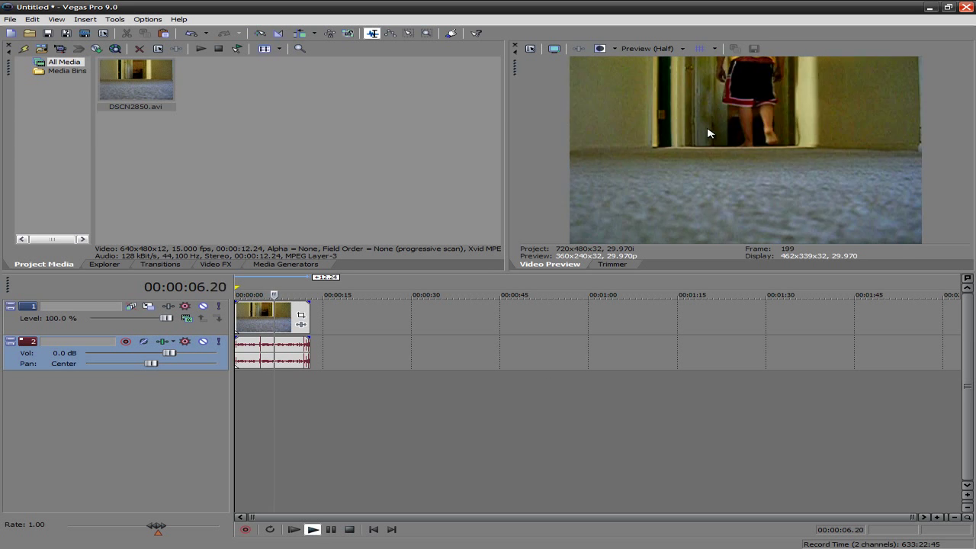
{"action": "left_click", "coordinate": [349, 529]}
{"action": "left_click", "coordinate": [312, 529]}
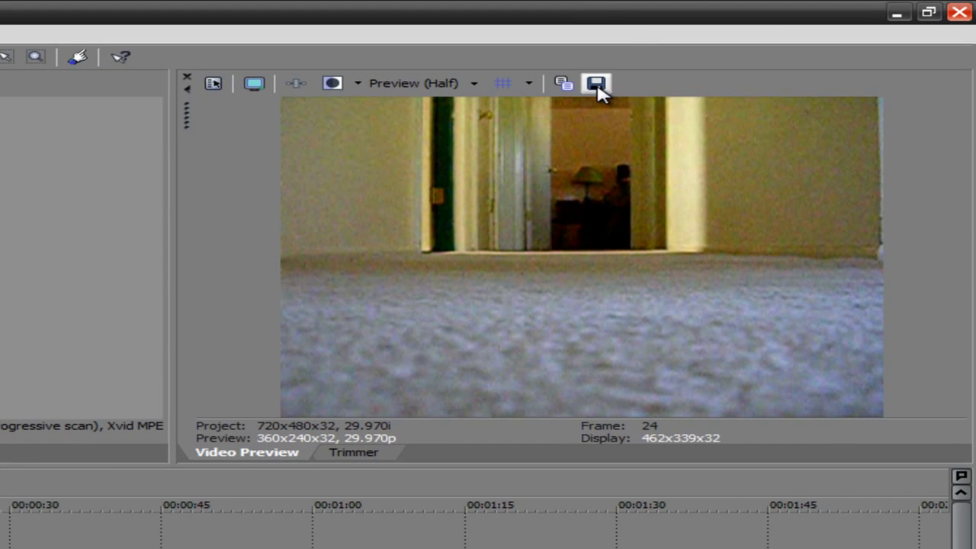
- Snapshot the current empty-hallway frame and save it as gohst.jpg
{"action": "left_click", "coordinate": [597, 85]}
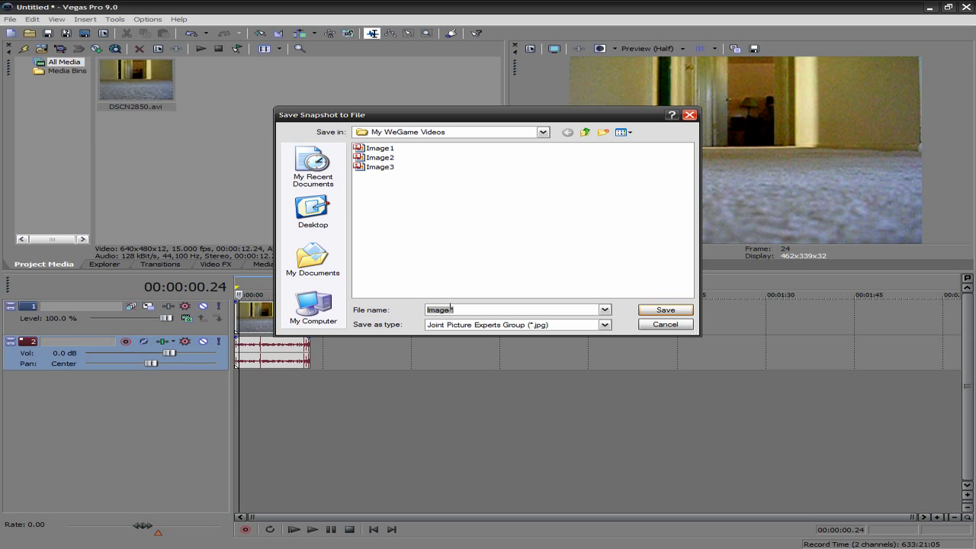
{"action": "type", "text": "gohst"}
{"action": "left_click", "coordinate": [660, 314]}
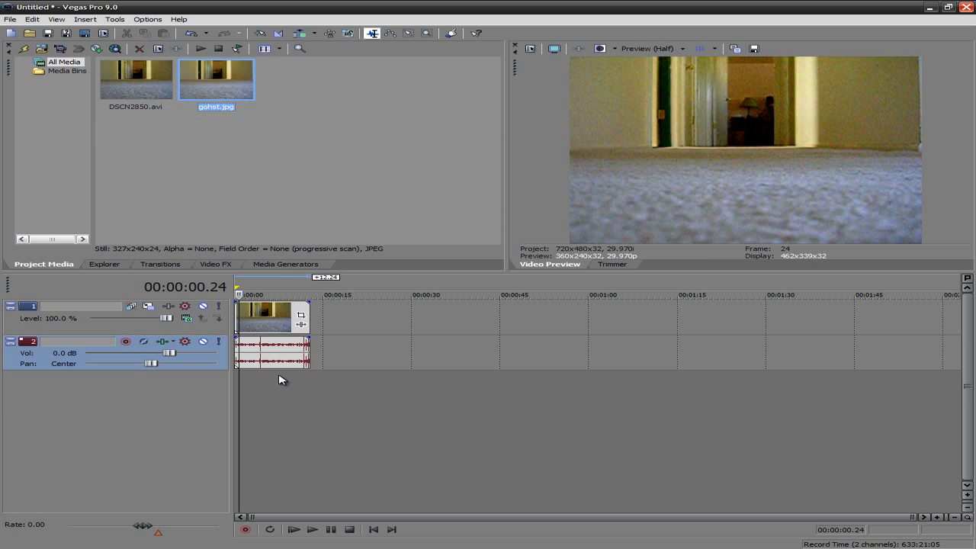
- Insert a video track, move DSCN2850.avi to track 1, and put gohst.jpg on track 2
{"action": "right_click", "coordinate": [290, 416]}
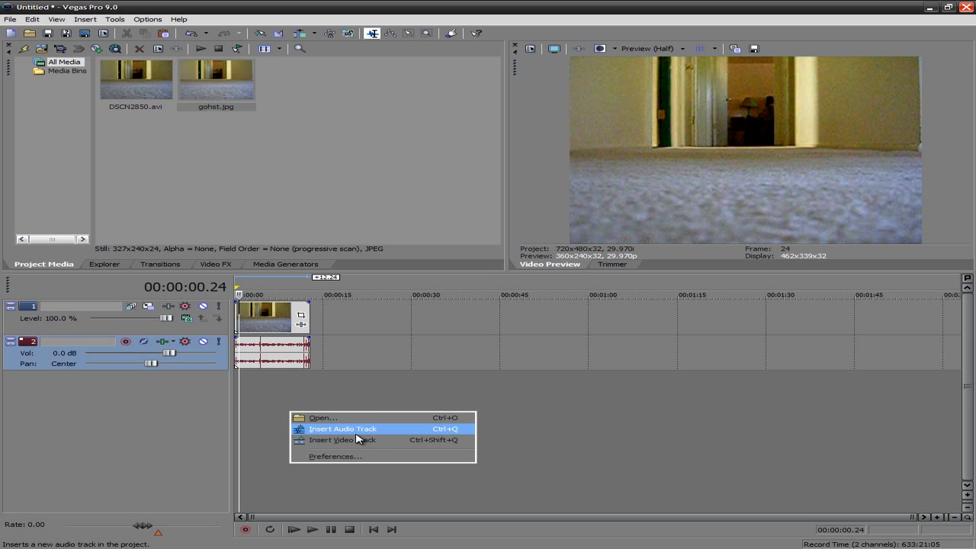
{"action": "left_click", "coordinate": [357, 434]}
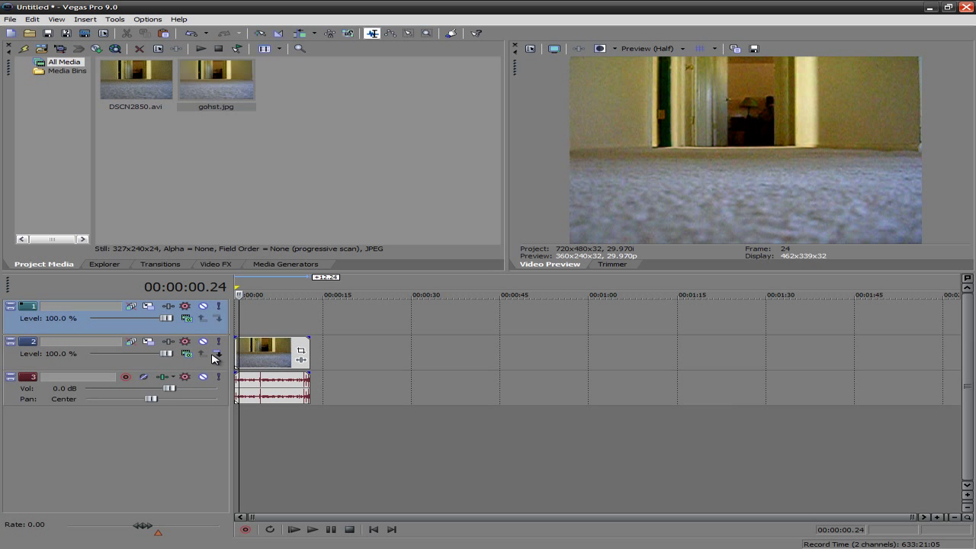
{"action": "left_click_drag", "start_coordinate": [263, 353], "coordinate": [272, 318]}
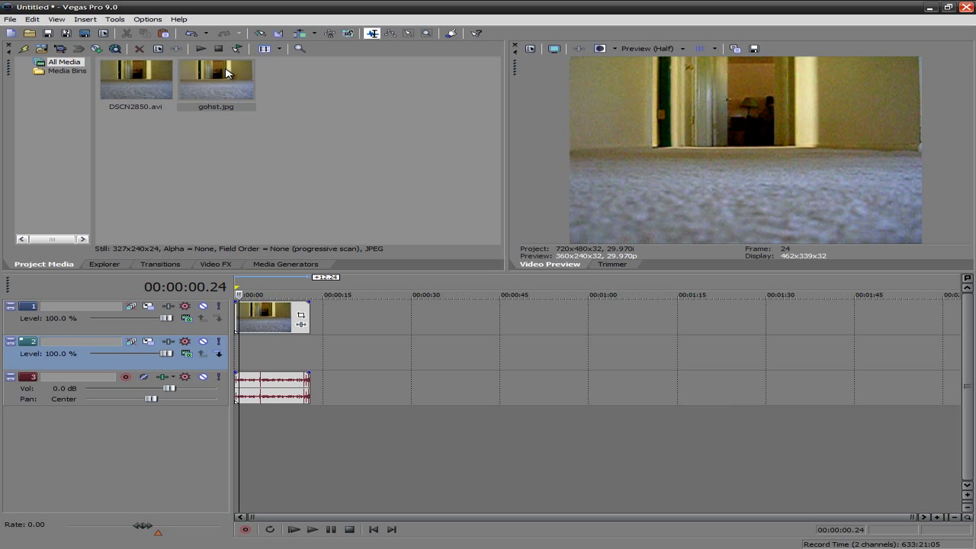
{"action": "left_click_drag", "start_coordinate": [226, 74], "coordinate": [305, 350]}
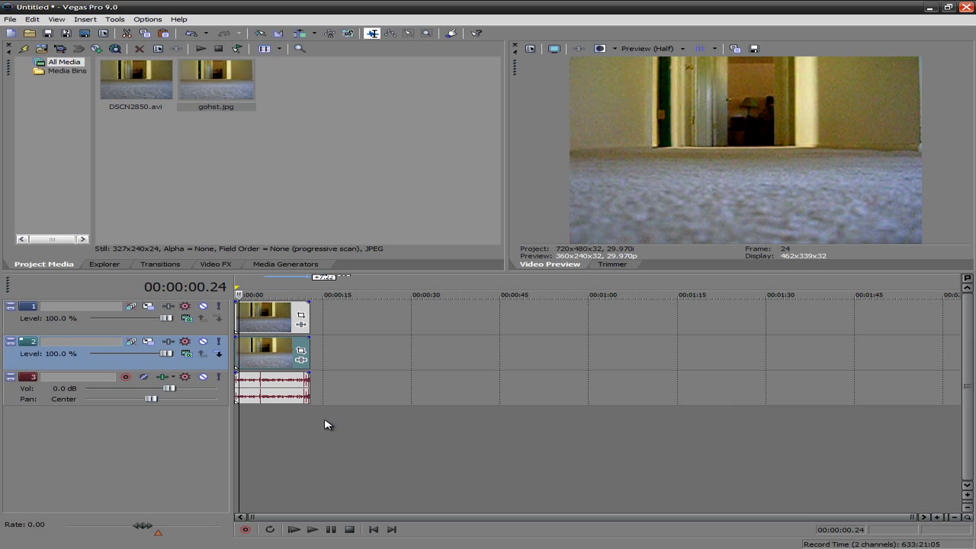
- Enable Mask in the hallway clip's Event Pan/Crop and scrub to a later frame
{"action": "left_click", "coordinate": [301, 318]}
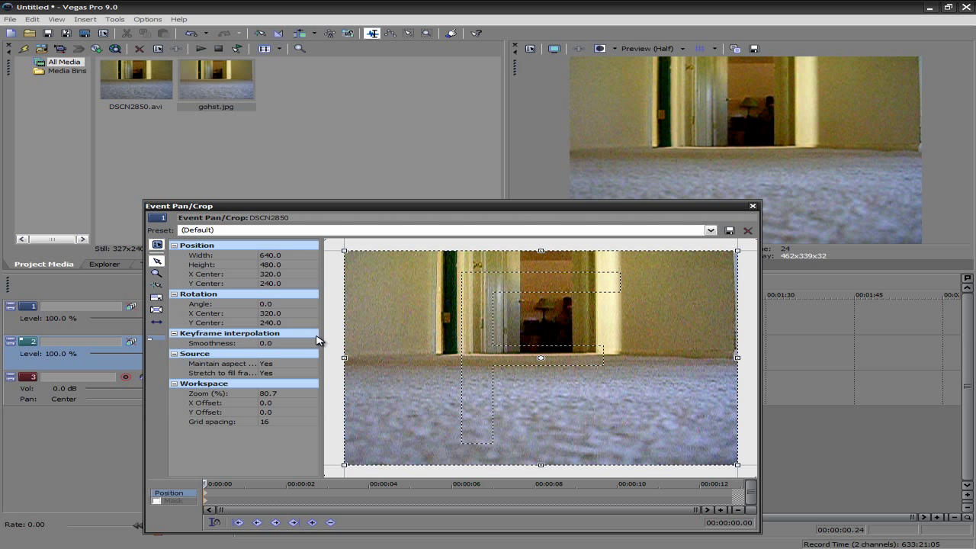
{"action": "left_click", "coordinate": [752, 206]}
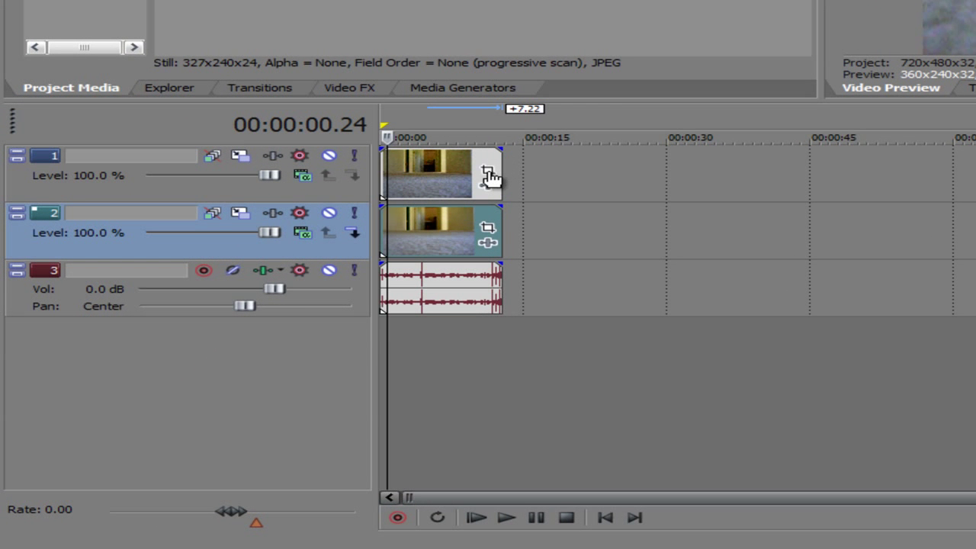
{"action": "left_click", "coordinate": [488, 177]}
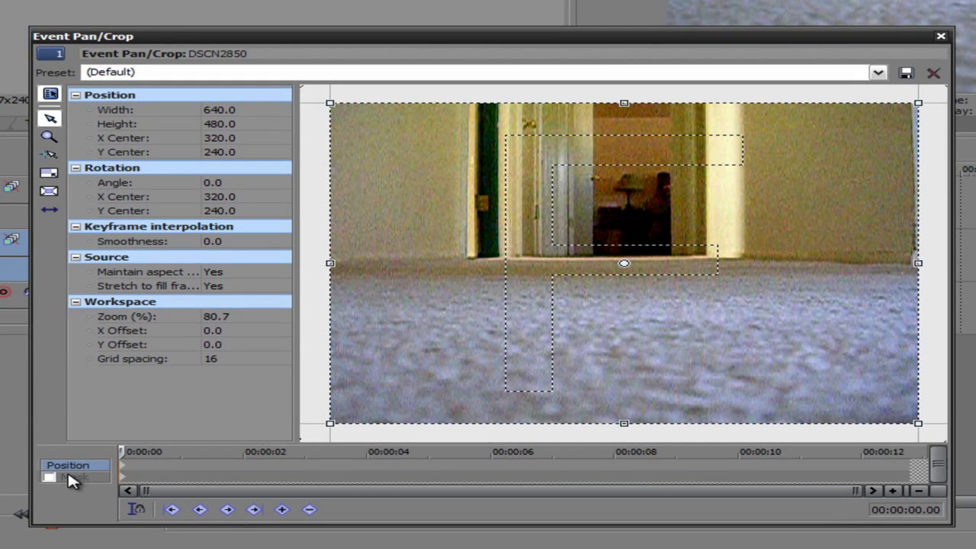
{"action": "left_click", "coordinate": [52, 478]}
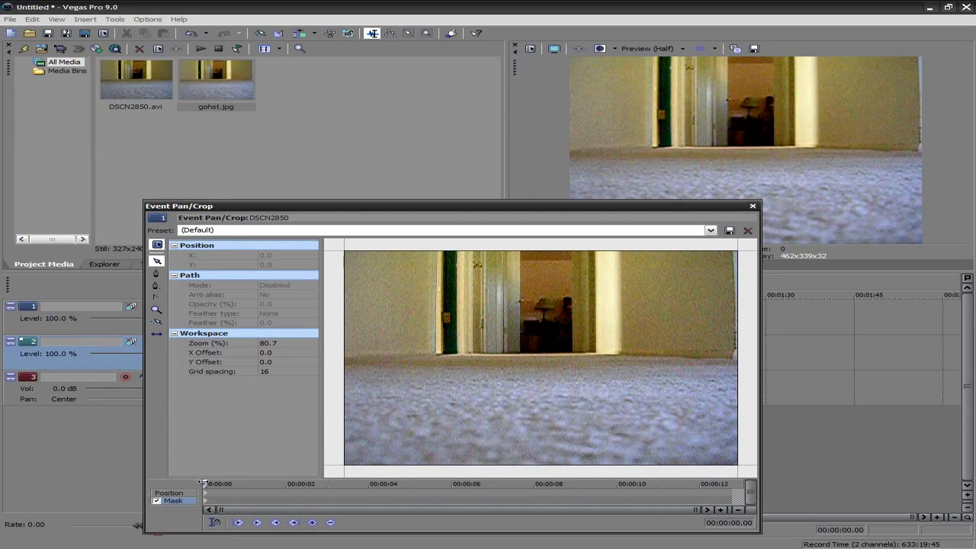
{"action": "left_click_drag", "start_coordinate": [202, 483], "coordinate": [538, 487]}
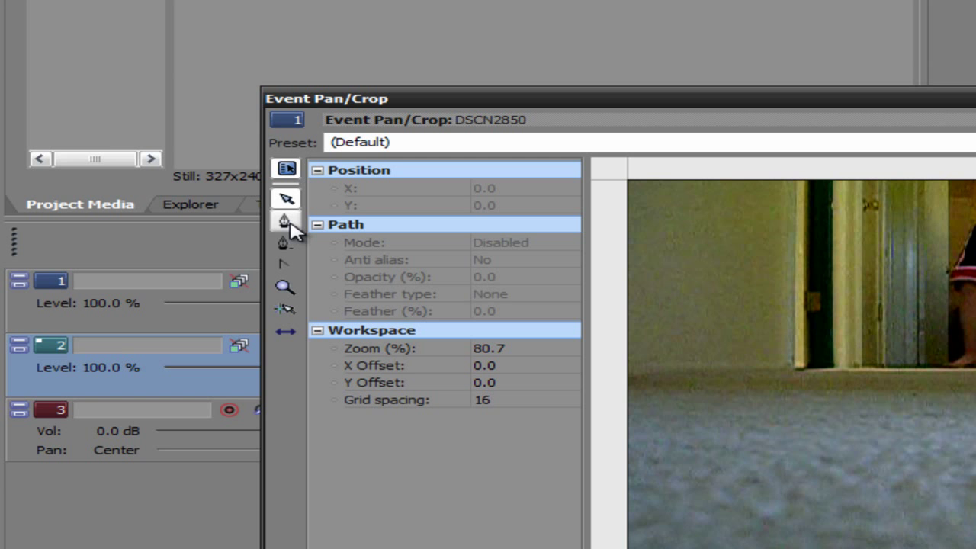
- Trace mask points with the pen tool down the person's side, feet and between the legs
{"action": "left_click", "coordinate": [285, 222]}
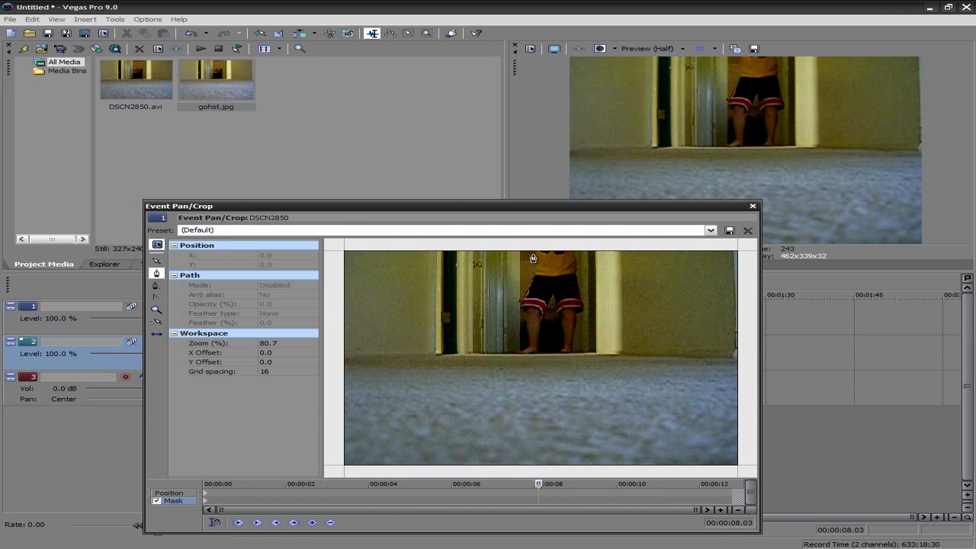
{"action": "left_click", "coordinate": [533, 259]}
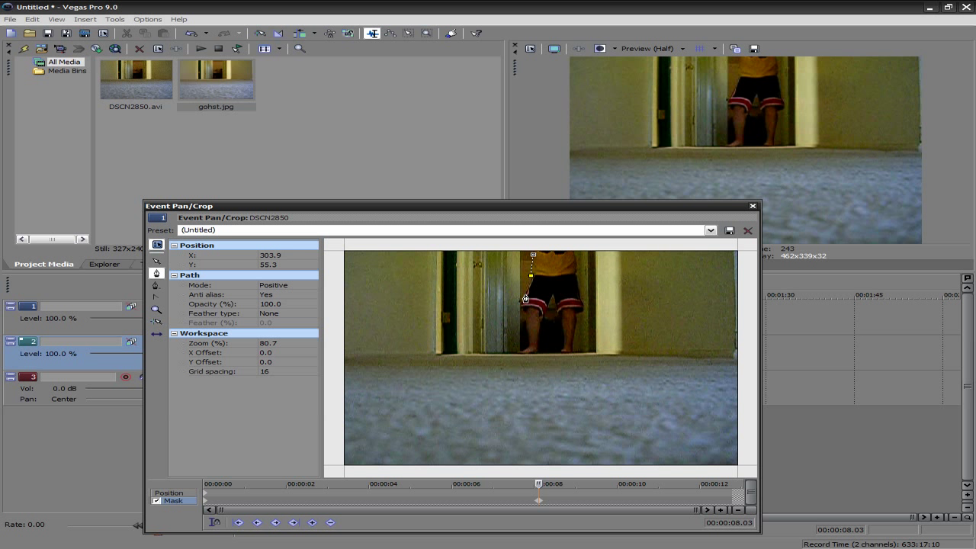
{"action": "left_click", "coordinate": [518, 311]}
{"action": "left_click", "coordinate": [527, 351]}
{"action": "left_click", "coordinate": [543, 315]}
{"action": "left_click", "coordinate": [565, 348]}
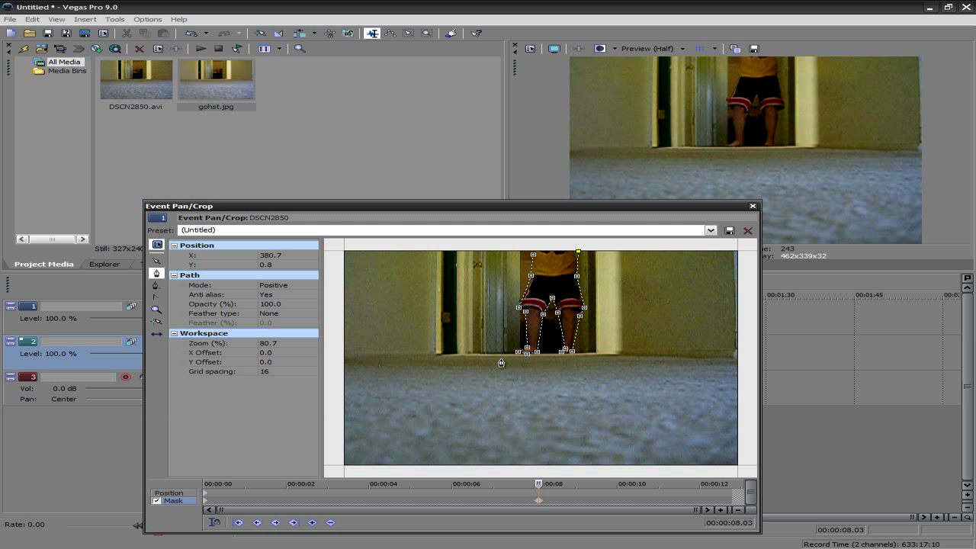
- Set the mask Path Mode to Negative and return to the 00:00:08.03 keyframe
{"action": "left_click", "coordinate": [280, 286]}
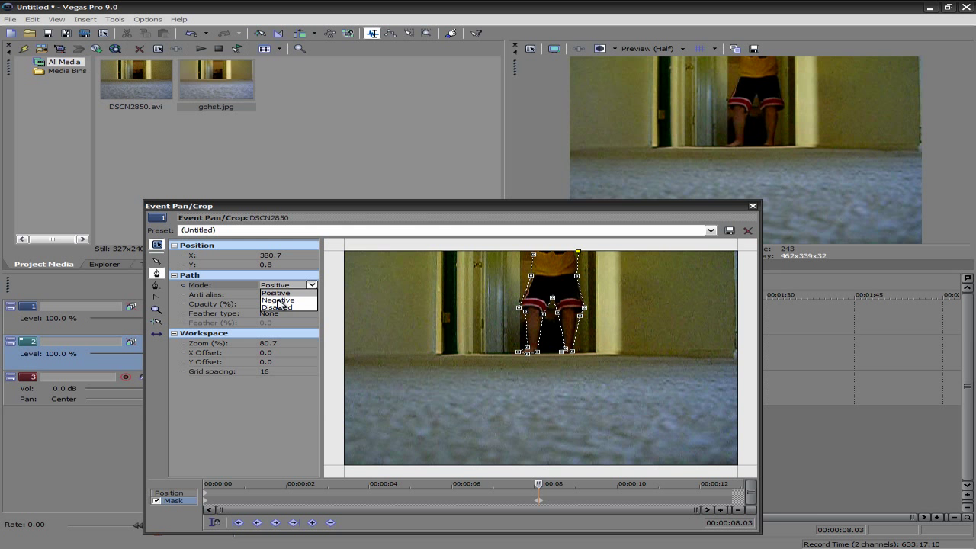
{"action": "left_click", "coordinate": [278, 301]}
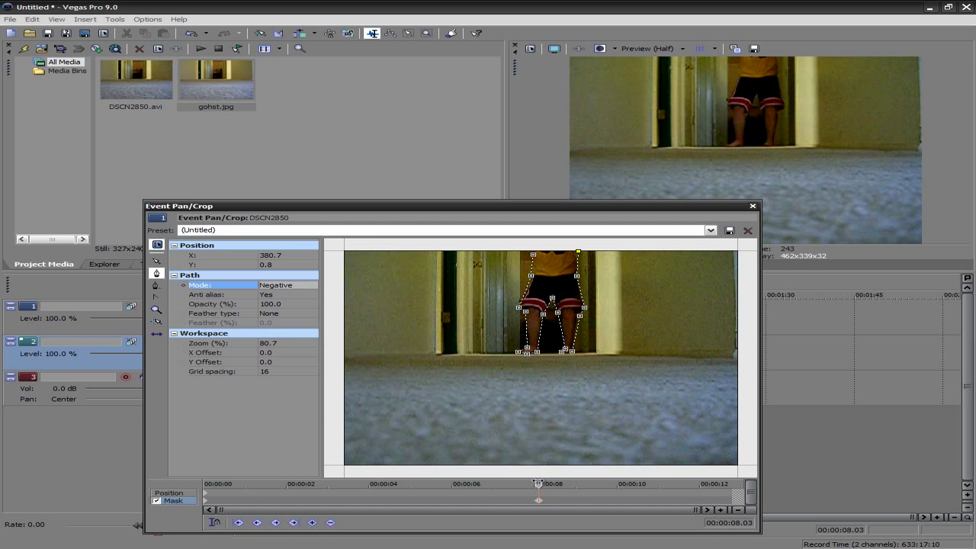
{"action": "left_click_drag", "start_coordinate": [537, 482], "coordinate": [616, 487]}
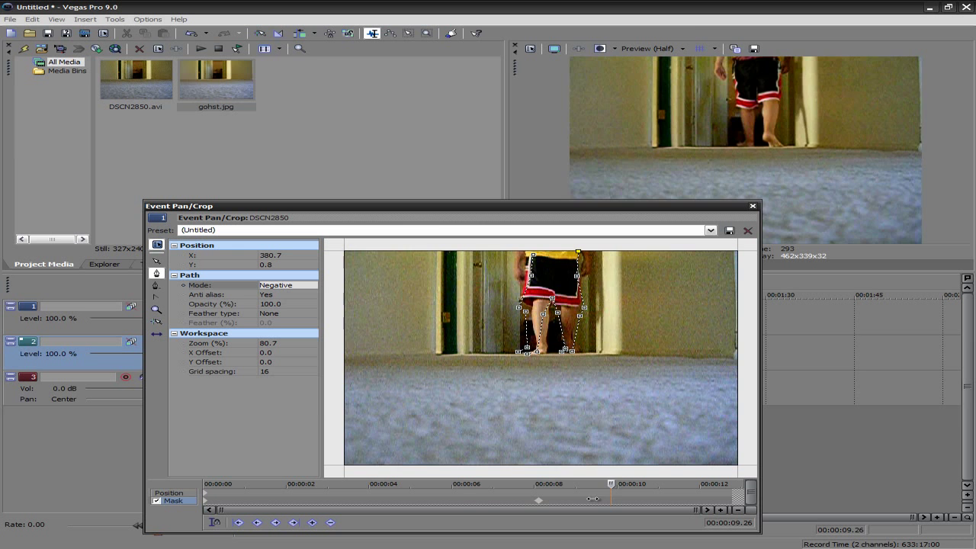
{"action": "left_click_drag", "start_coordinate": [593, 498], "coordinate": [542, 505]}
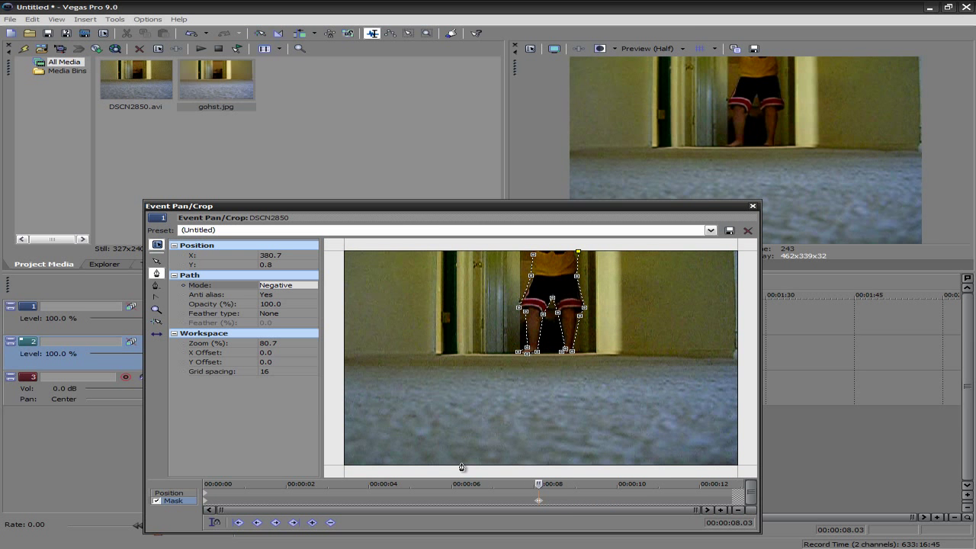
- Step forward frame by frame, adjusting mask points with the Normal Edit tool
{"action": "key", "text": "Right"}
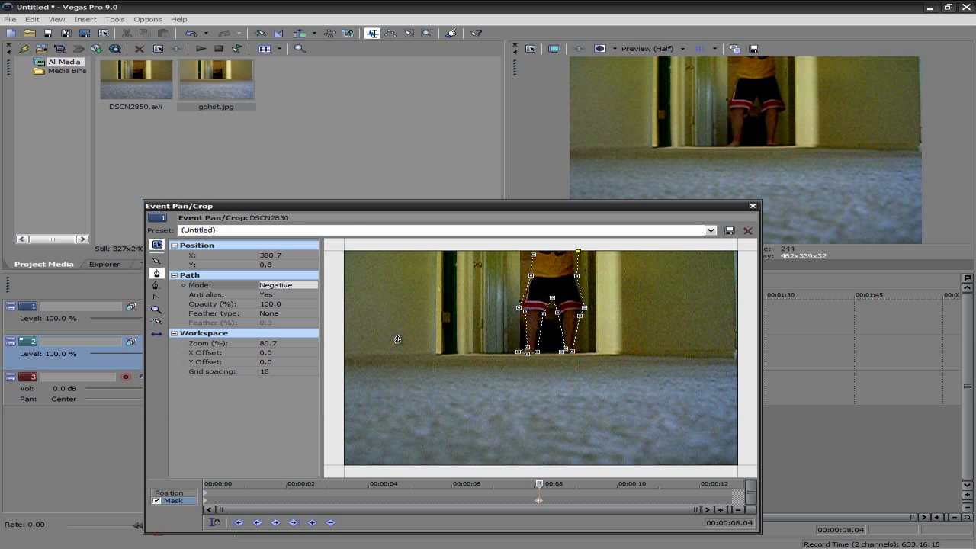
{"action": "left_click", "coordinate": [156, 260]}
{"action": "key", "text": "Right"}
{"action": "key", "text": "Right"}
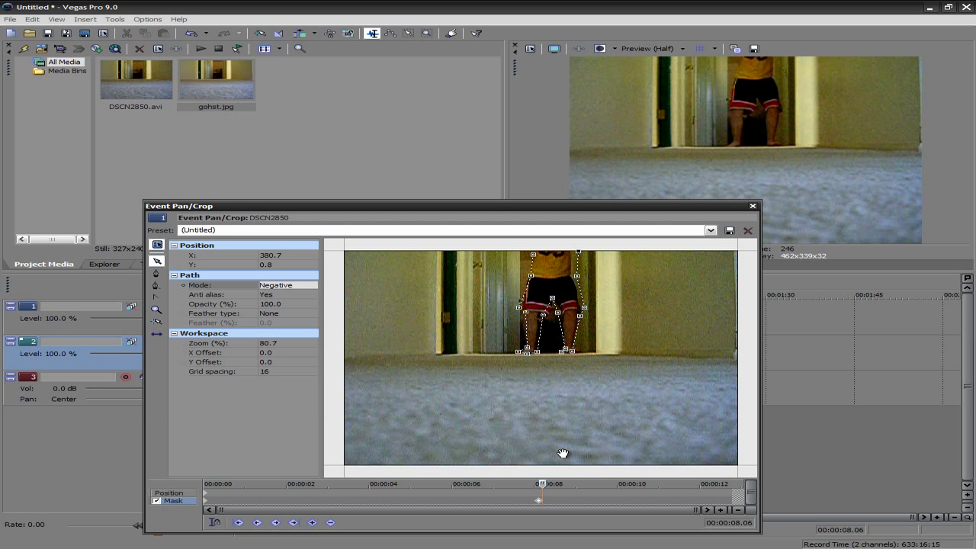
{"action": "key", "text": "Right"}
{"action": "key", "text": "Right"}
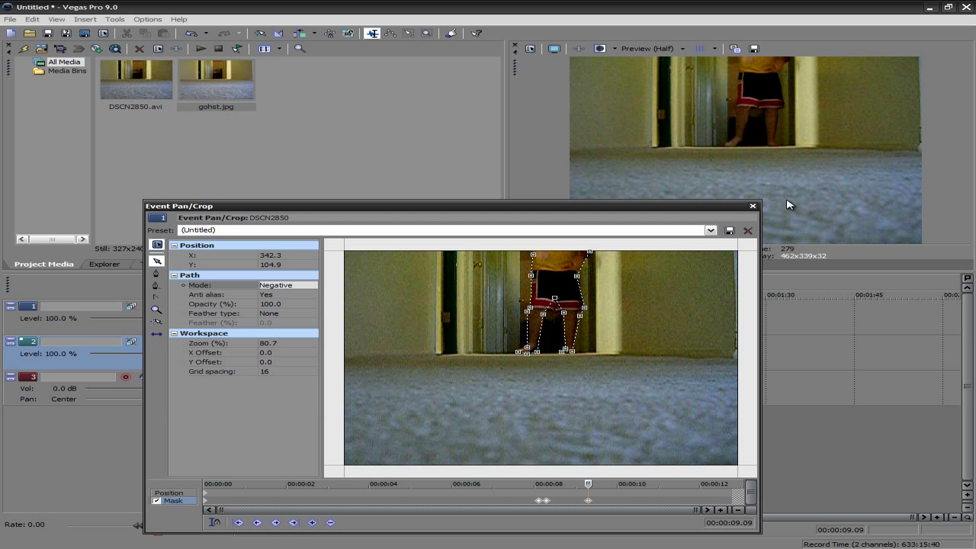
- Close Event Pan/Crop and fade the top hallway event out over 00:00:03.00
{"action": "left_click", "coordinate": [752, 205]}
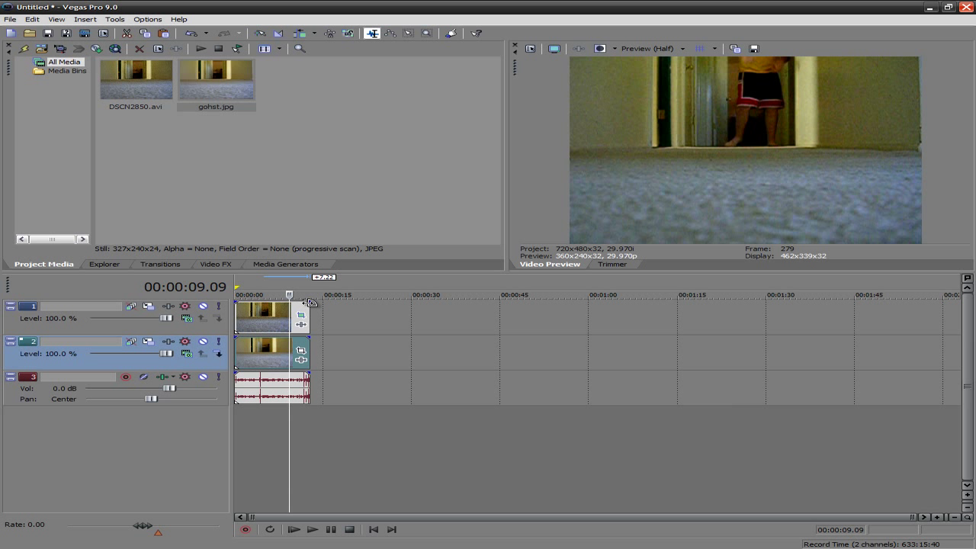
{"action": "left_click_drag", "start_coordinate": [308, 302], "coordinate": [272, 306]}
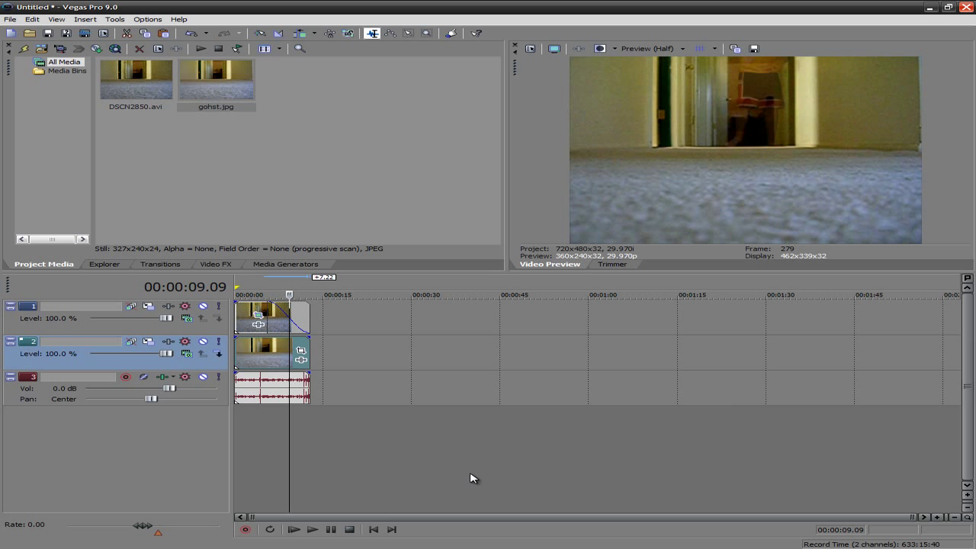
{"action": "left_click", "coordinate": [374, 529]}
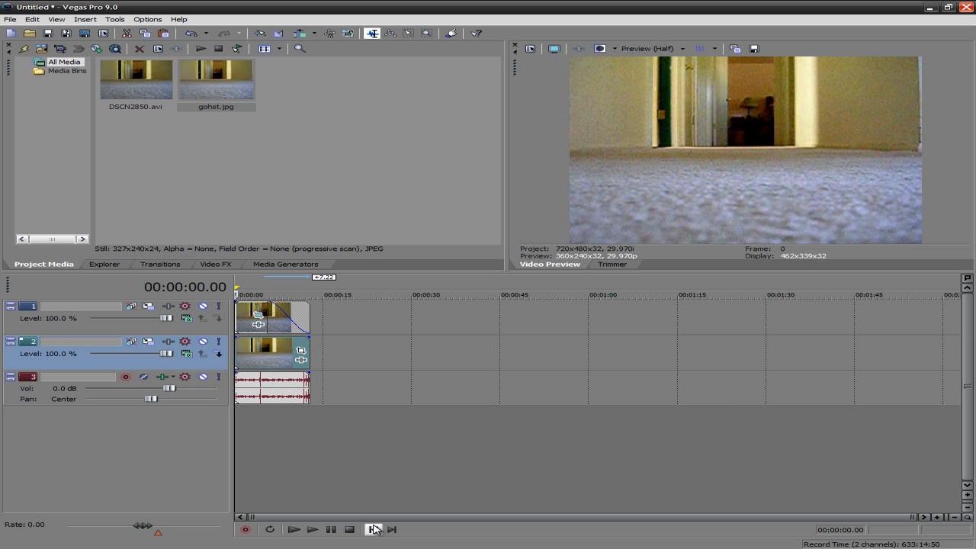
{"action": "left_click", "coordinate": [317, 531]}
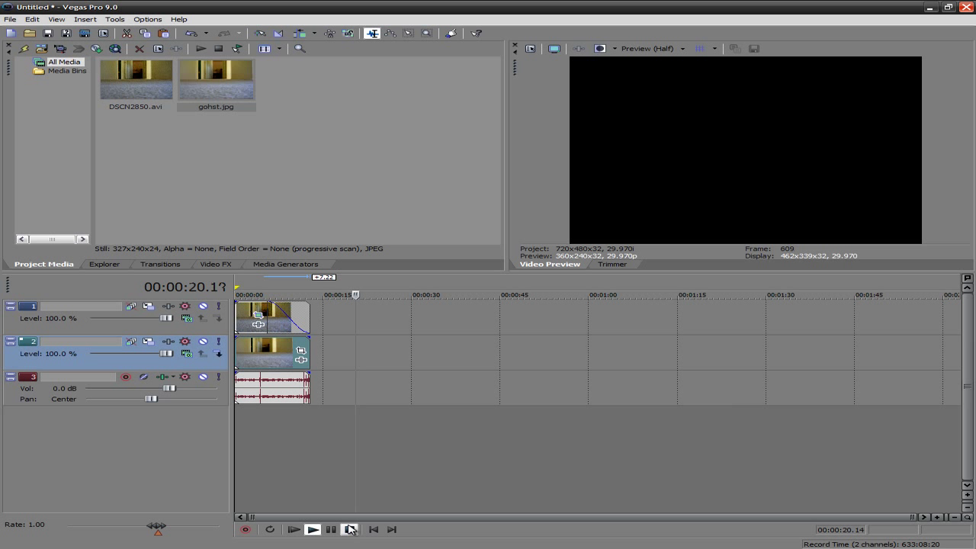
{"action": "left_click", "coordinate": [350, 529]}
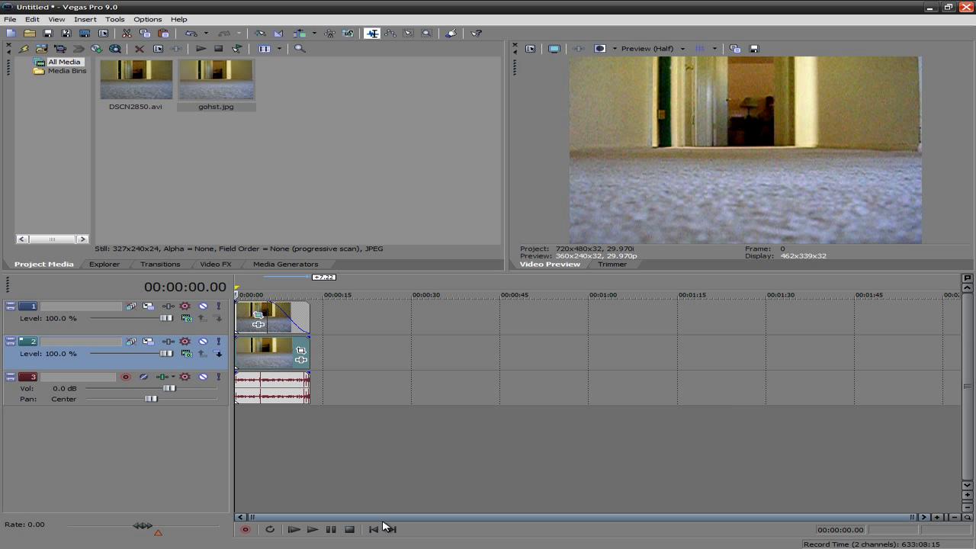